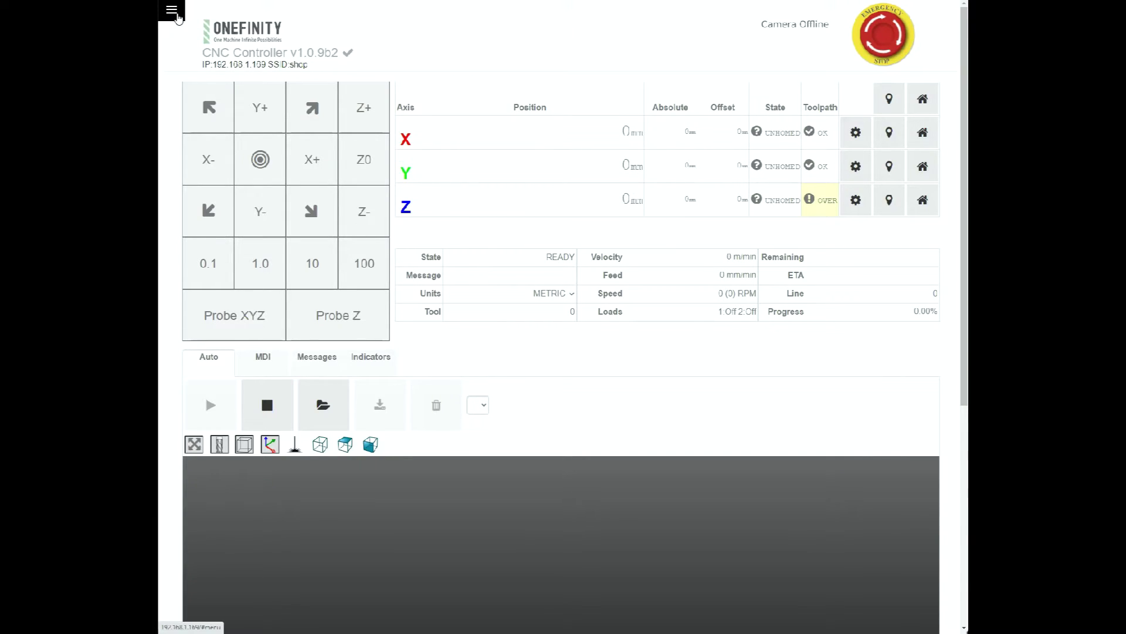
# Step: Open Motor 0's configuration page and scroll to its Homing section showing stall-current
pyautogui.click(174, 12)
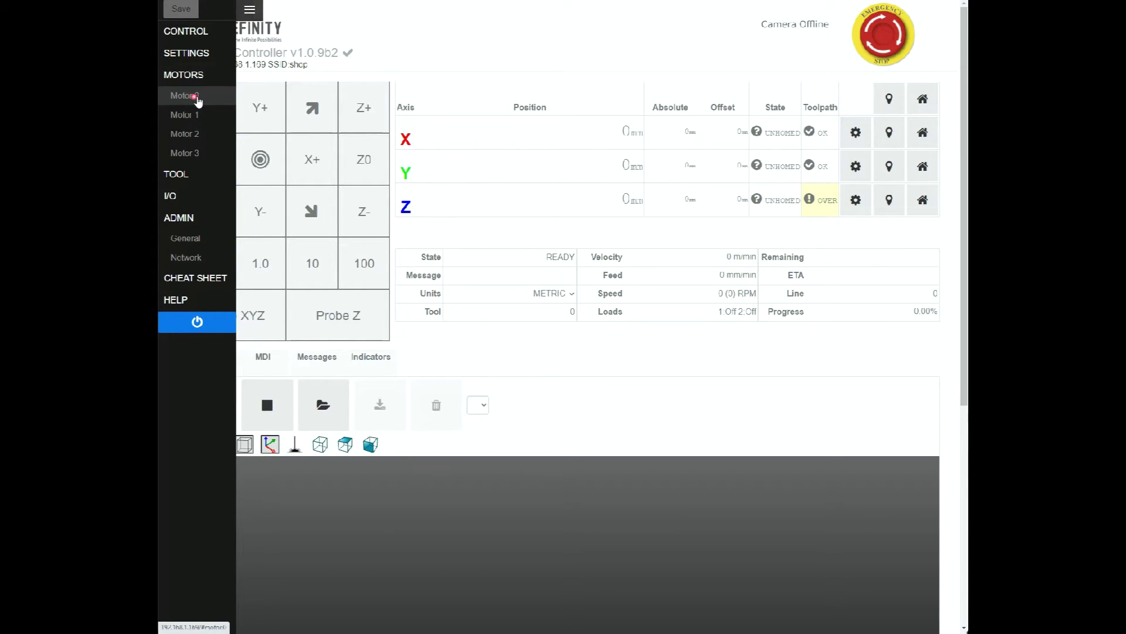
pyautogui.click(198, 100)
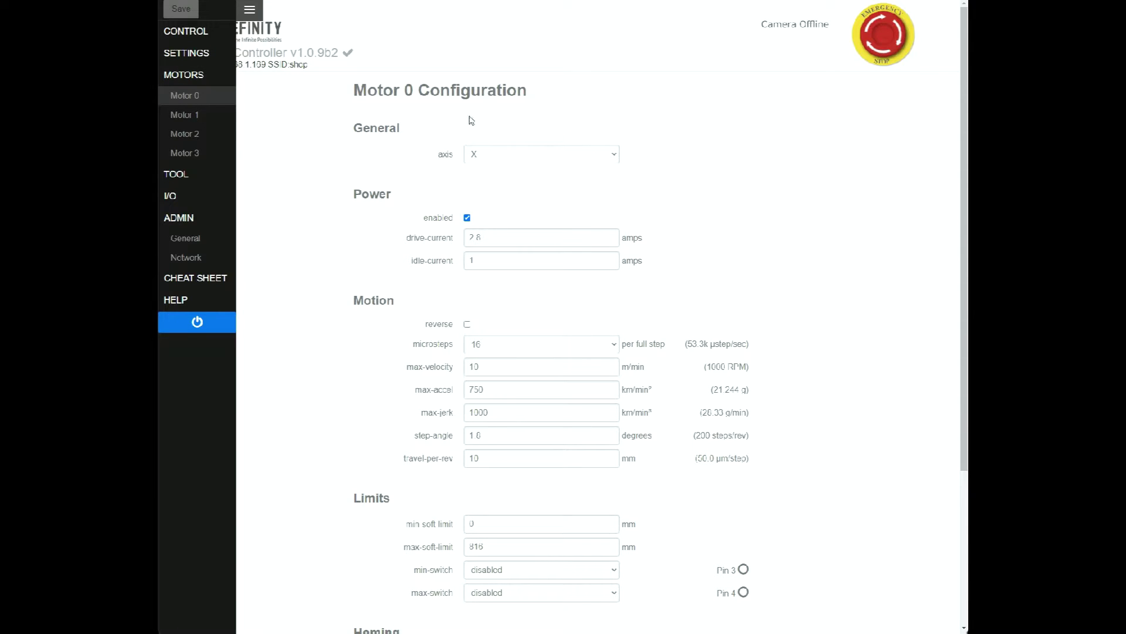
pyautogui.scroll(-4, 451, 168)
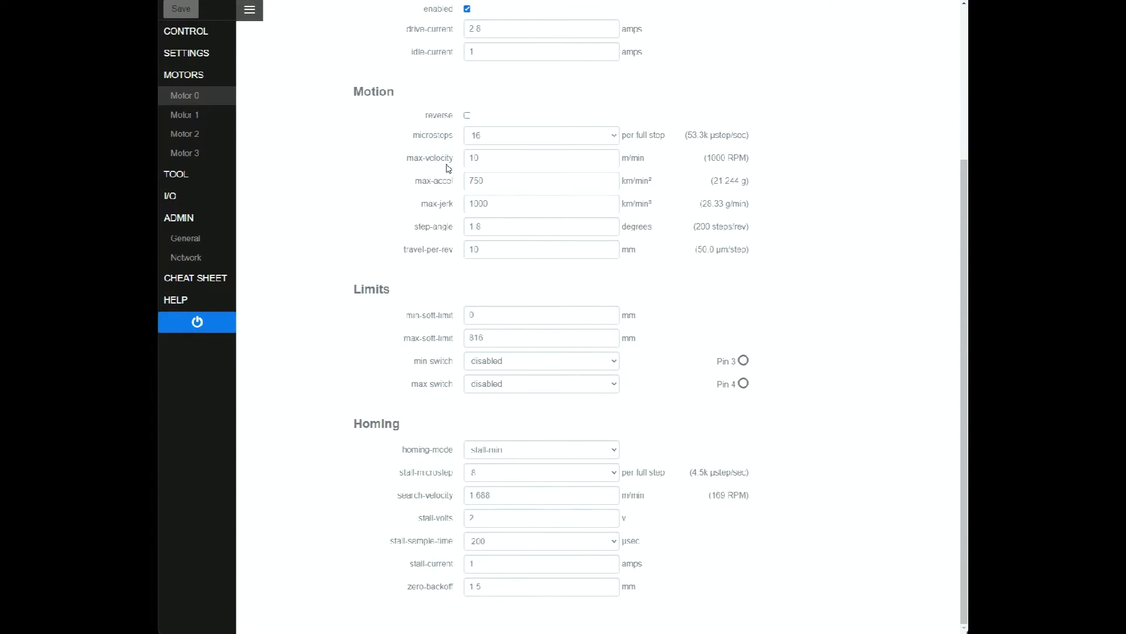
pyautogui.moveTo(347, 422); pyautogui.dragTo(708, 587)
pyautogui.click(708, 586)
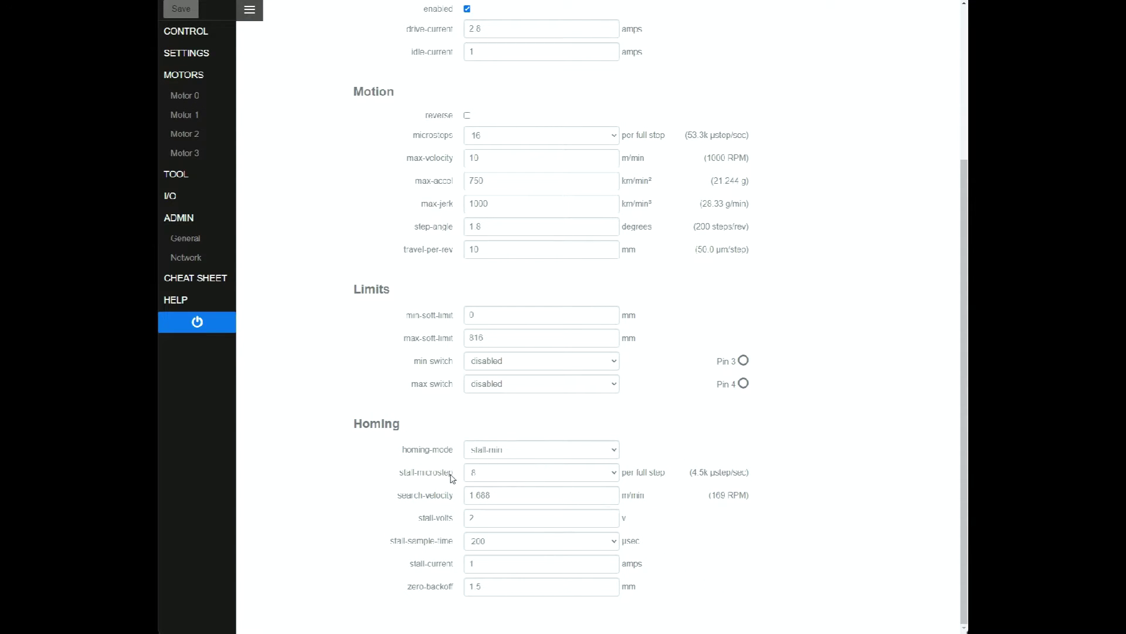
# Step: Lower Motor 0's stall-current, save the settings, and return to the control view
pyautogui.click(479, 564)
pyautogui.click(269, 53)
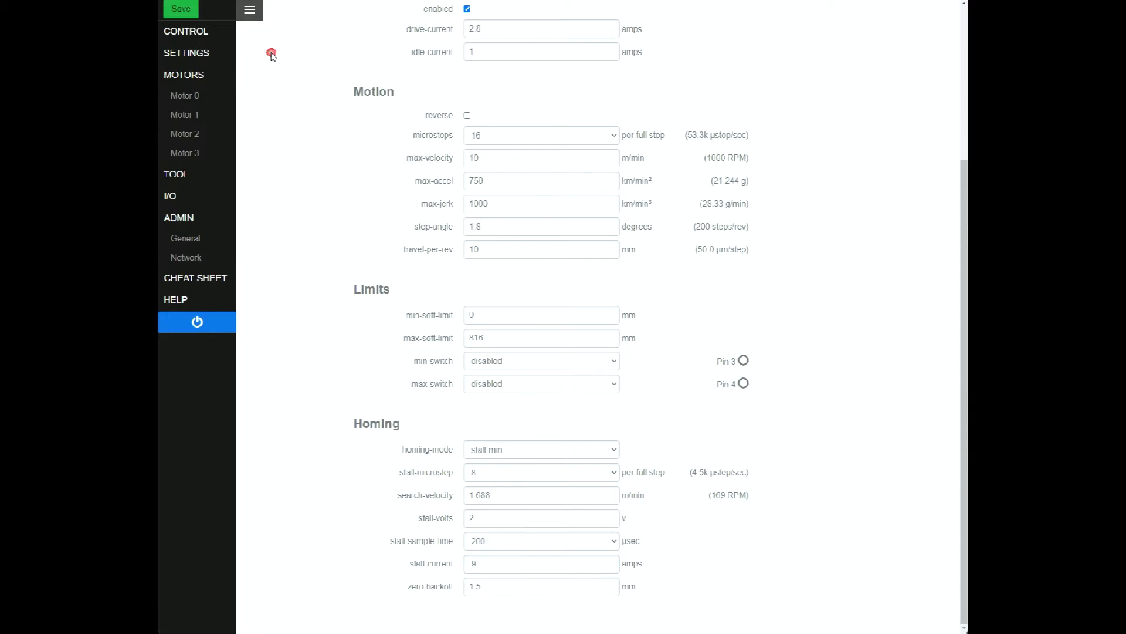
pyautogui.click(184, 12)
pyautogui.click(208, 33)
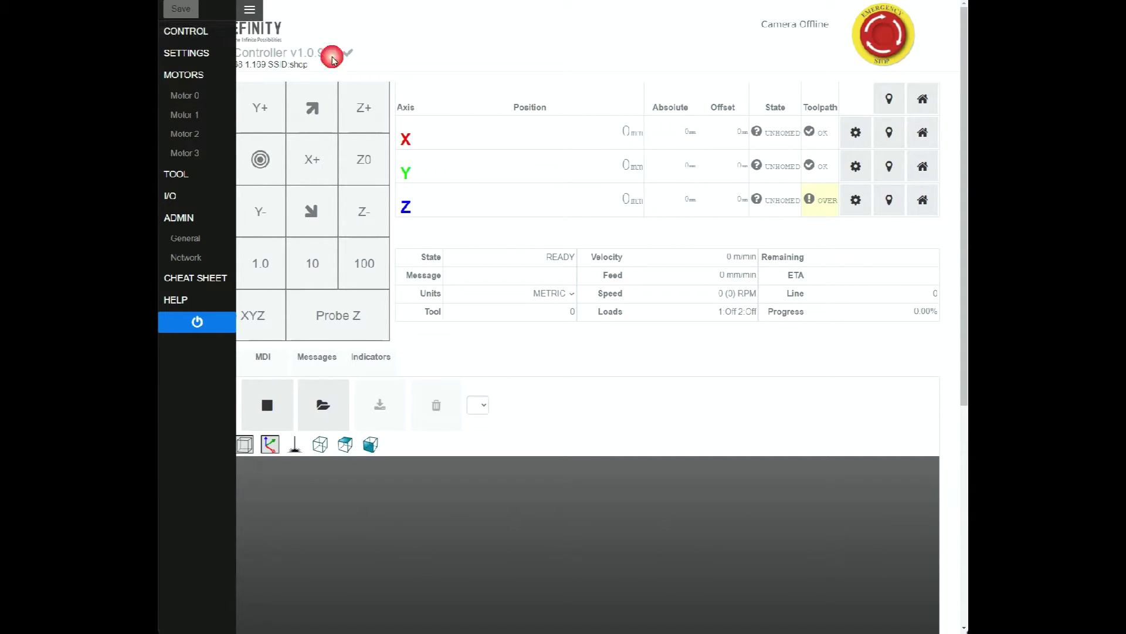
# Step: Reopen Motor 0's Homing settings and lower the stall-current further, to 1 amp
pyautogui.click(184, 96)
pyautogui.scroll(-3, 388, 299)
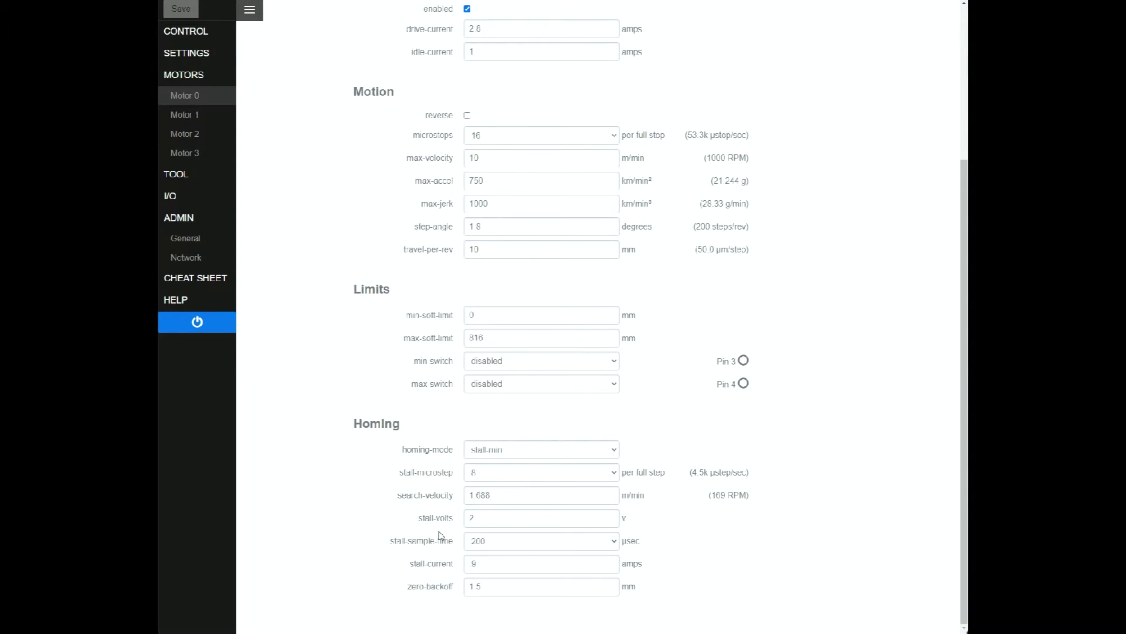
pyautogui.click(435, 560)
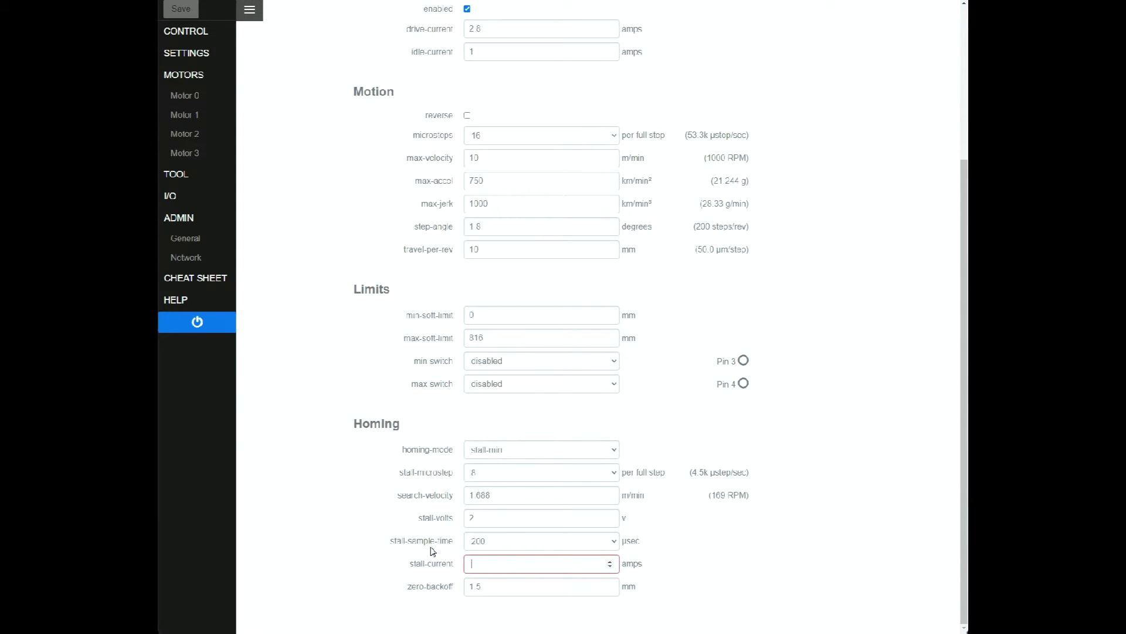
pyautogui.click(383, 539)
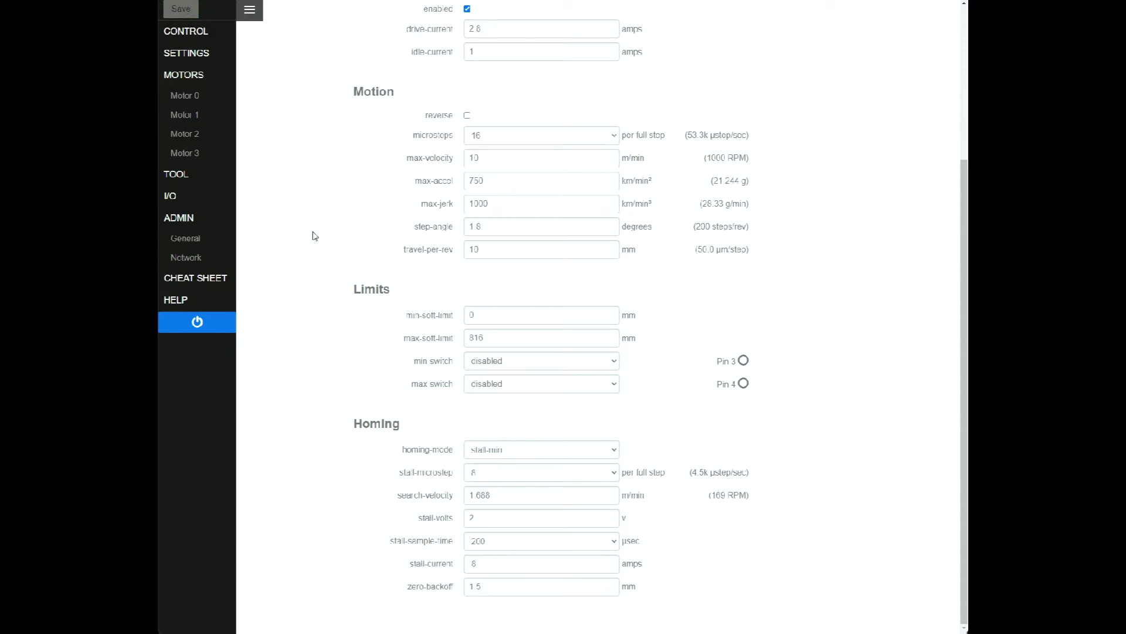
pyautogui.click(448, 557)
pyautogui.click(444, 565)
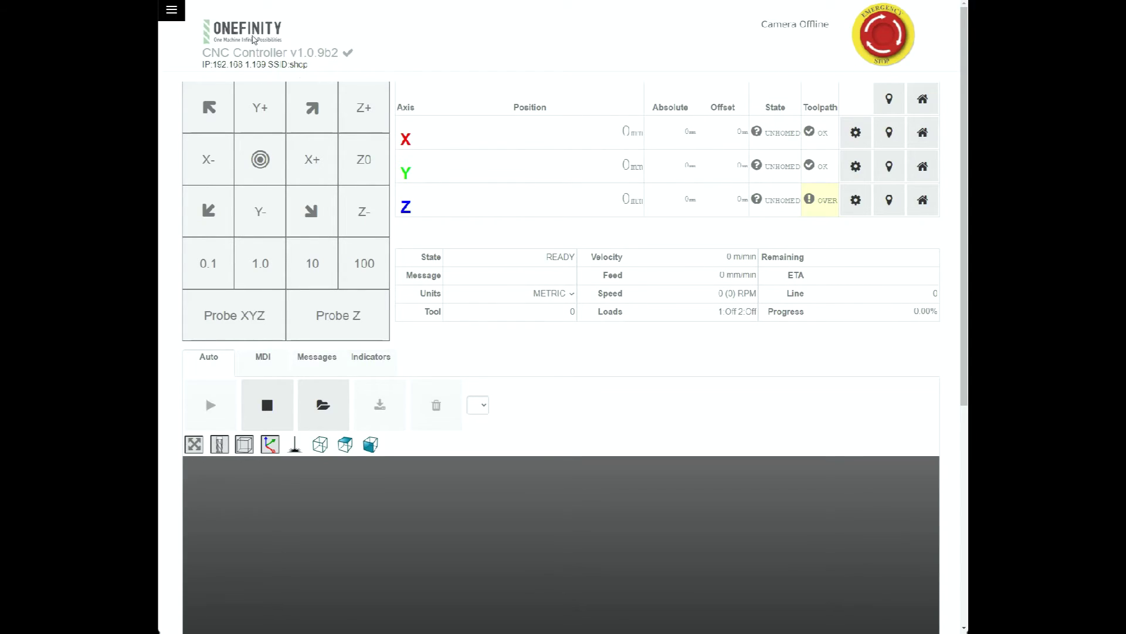
# Step: Change Motor 0's stall-current to 1.1 amps, save, and return to CONTROL
pyautogui.click(173, 10)
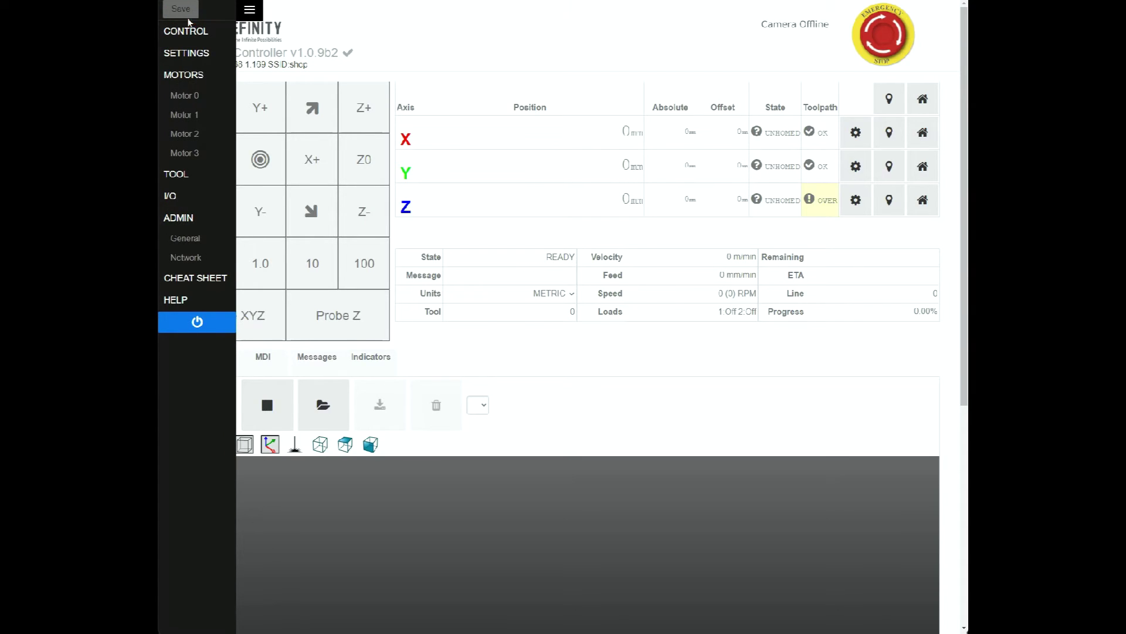
pyautogui.click(189, 100)
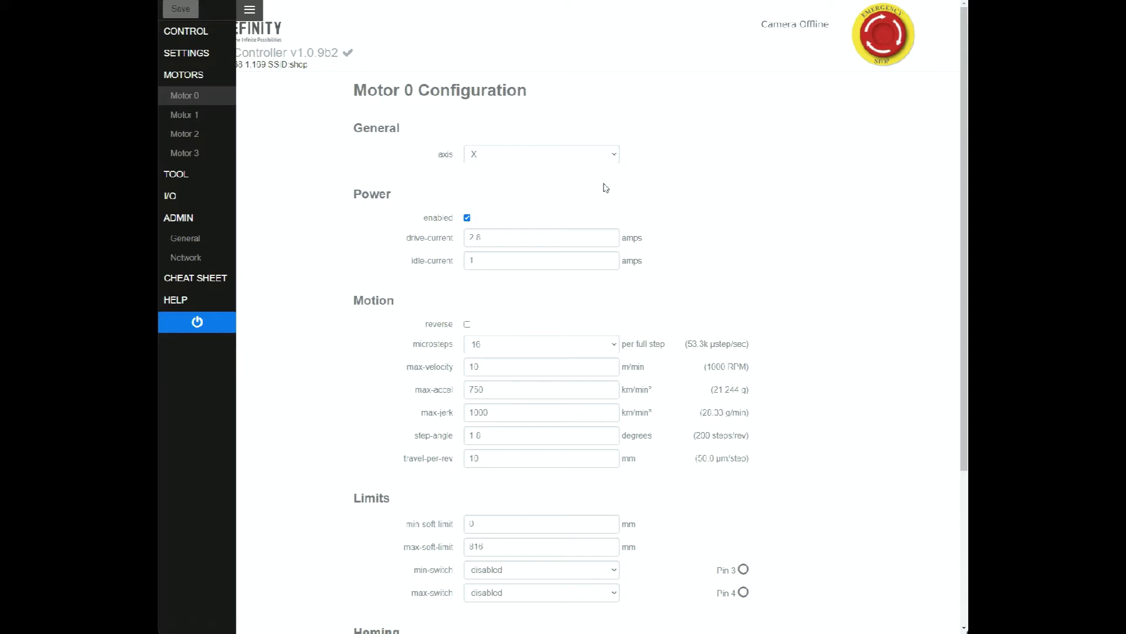
pyautogui.scroll(-4, 504, 196)
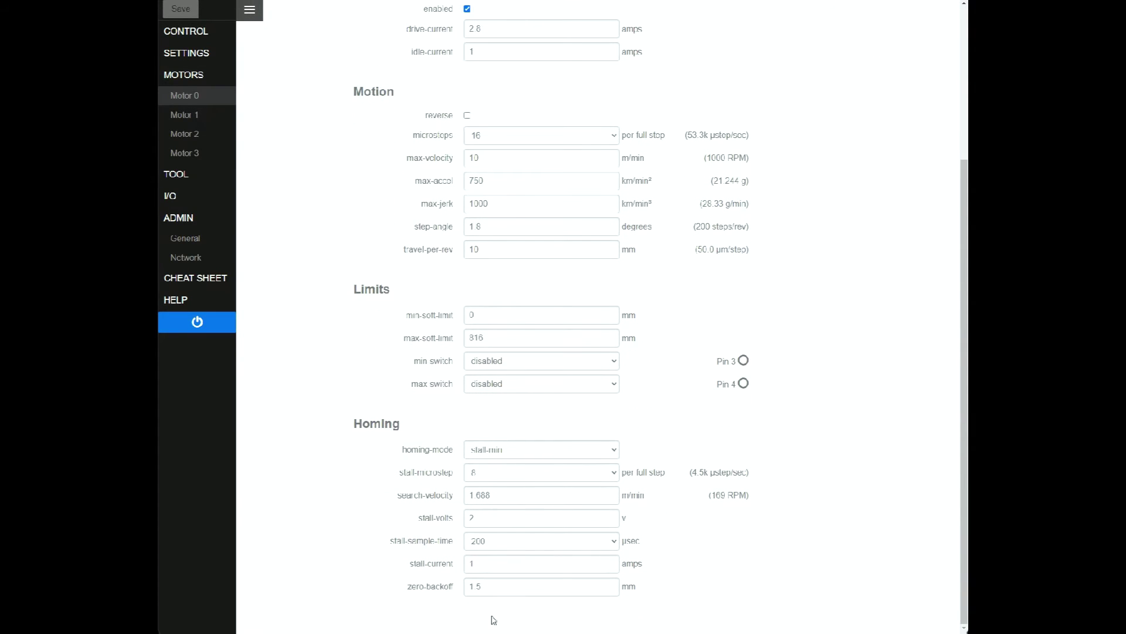
pyautogui.doubleClick(455, 563)
pyautogui.write('1')
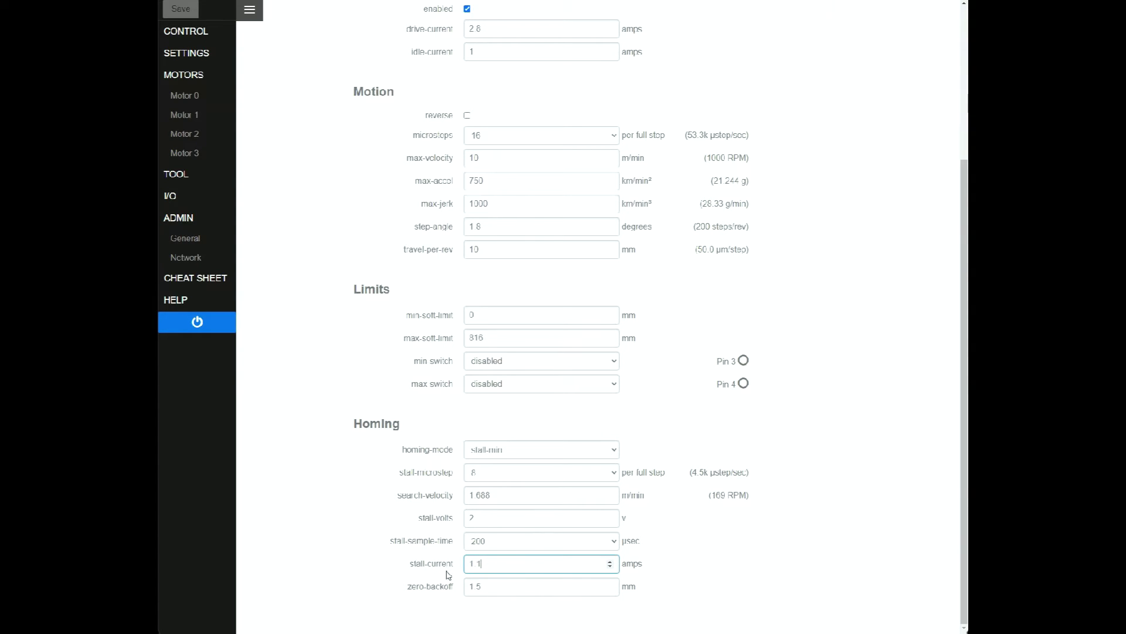
pyautogui.click(359, 522)
pyautogui.click(194, 14)
pyautogui.click(200, 30)
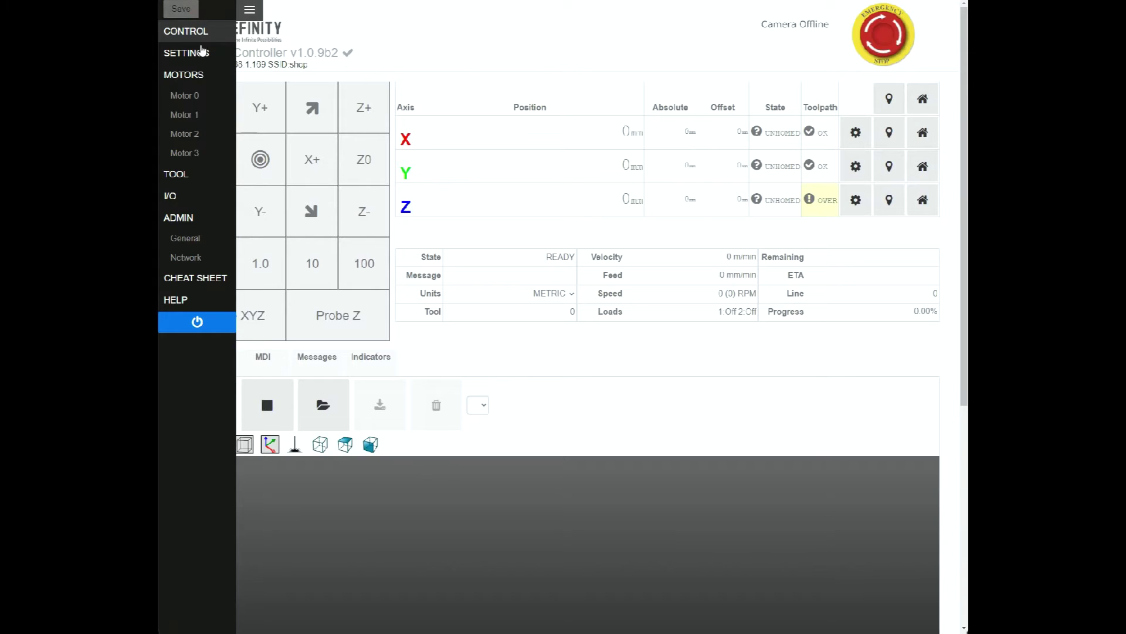
# Step: Reopen Motor 0 and raise its stall-current to 1.2 amps, saving it
pyautogui.click(196, 96)
pyautogui.scroll(-4, 411, 335)
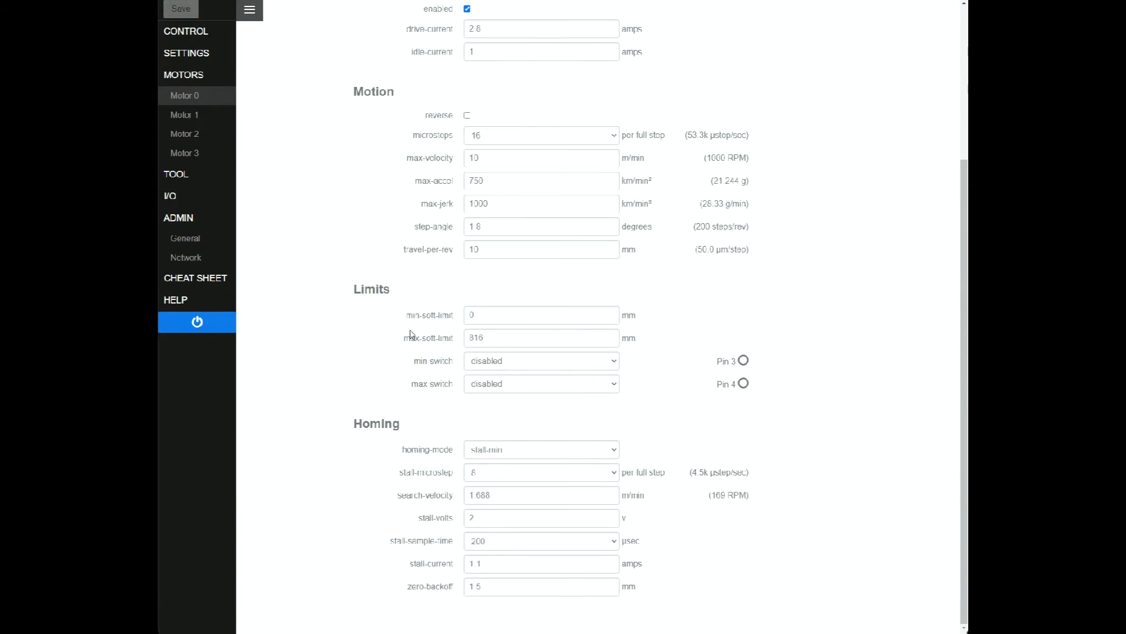
pyautogui.click(493, 563)
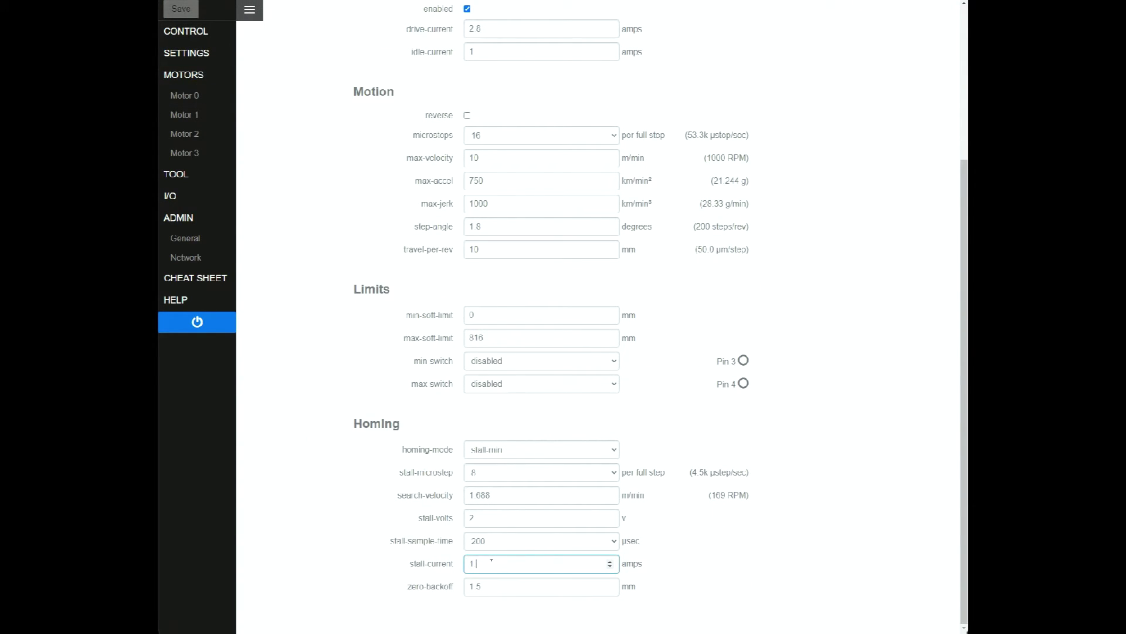
pyautogui.click(350, 222)
pyautogui.click(181, 8)
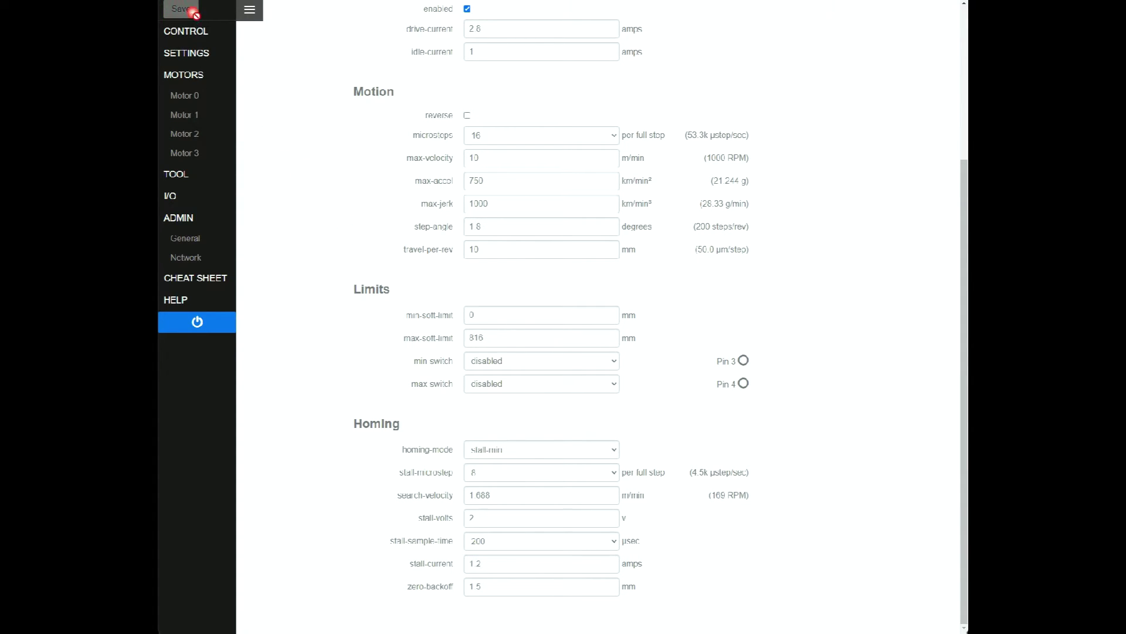
# Step: Step the stall-current up to 1.3 and then 1.4 amps, saving each, then edit it again
pyautogui.click(510, 572)
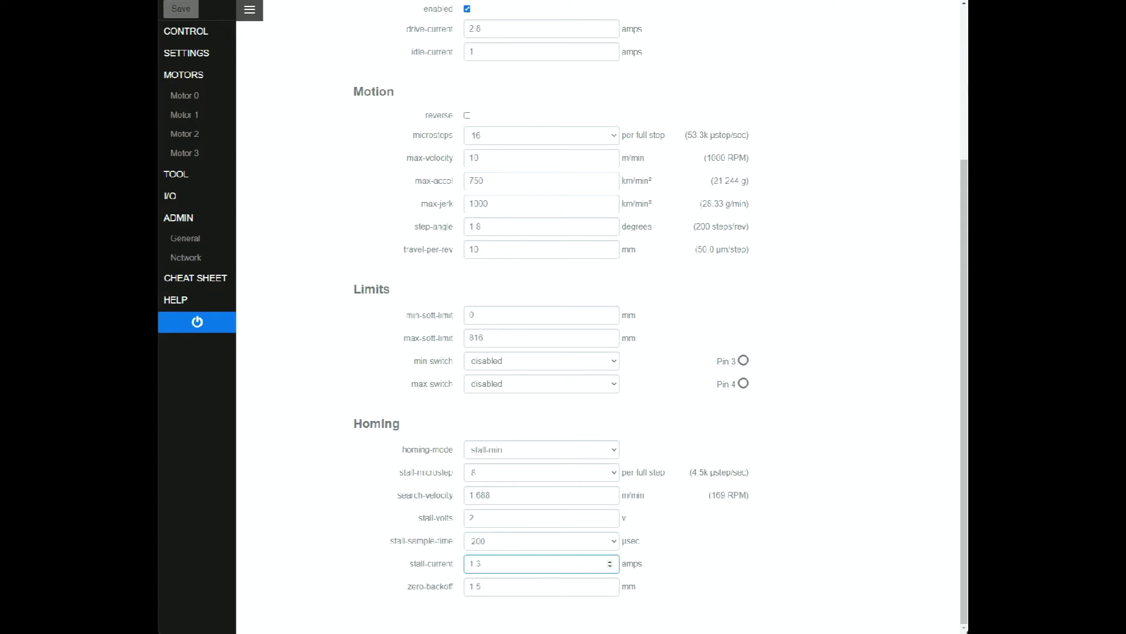
pyautogui.click(244, 43)
pyautogui.click(176, 10)
pyautogui.click(486, 564)
pyautogui.click(330, 412)
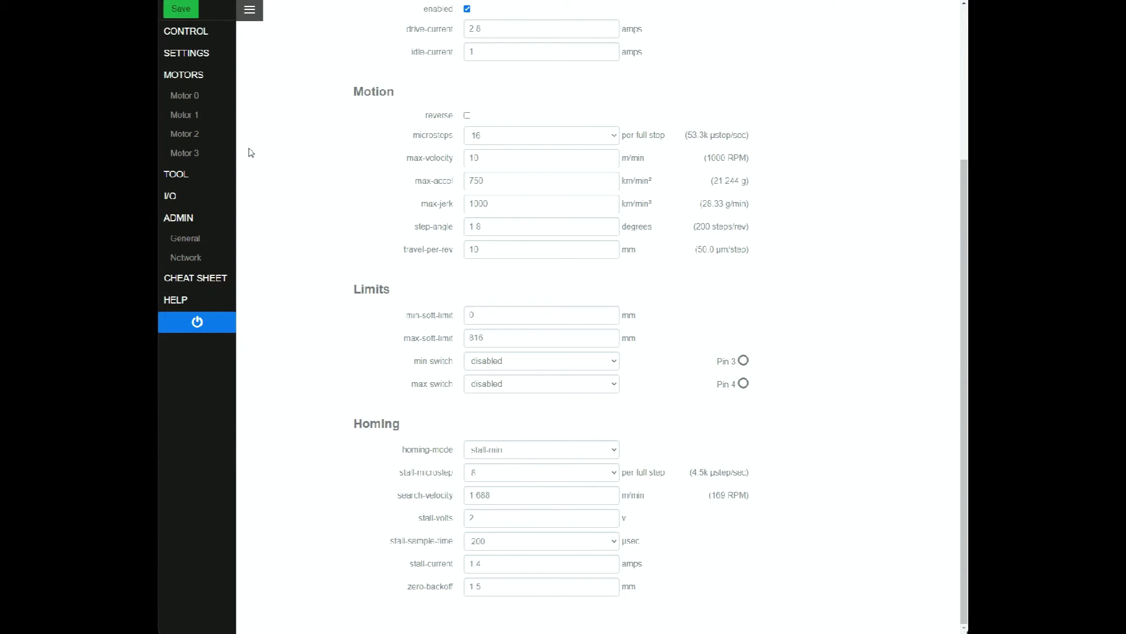
pyautogui.click(181, 10)
pyautogui.click(492, 569)
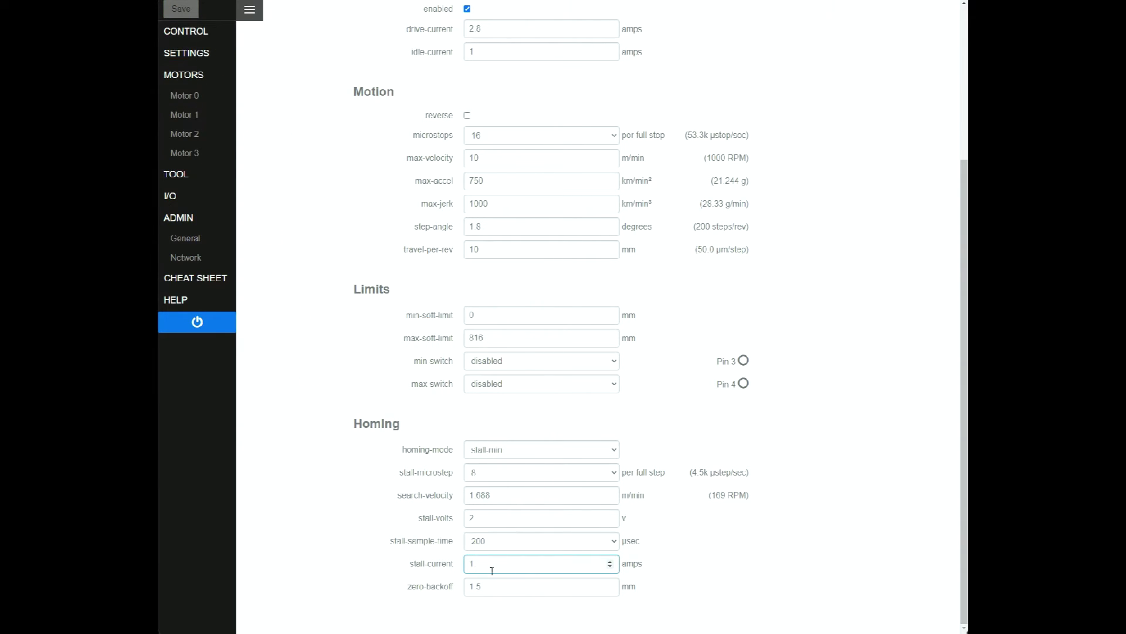